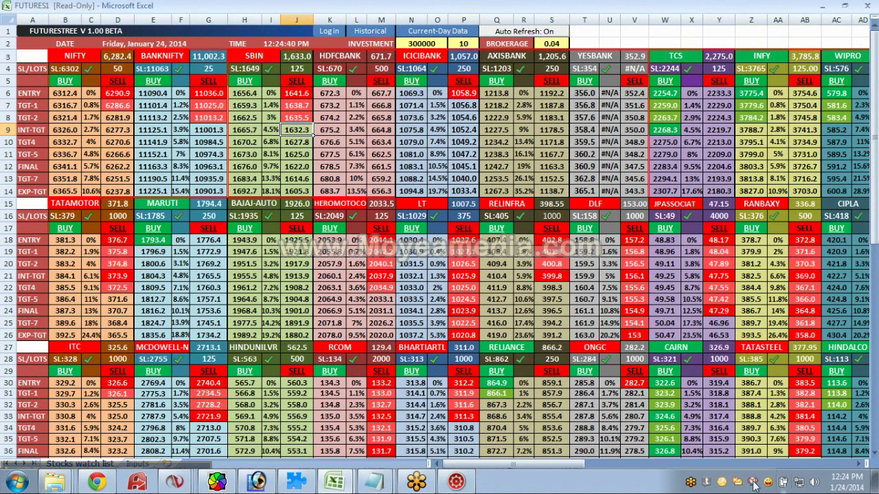
# Hide the screen recorder and bring the OPTIONSTREE watch list to the front.
pyautogui.click(446, 486)
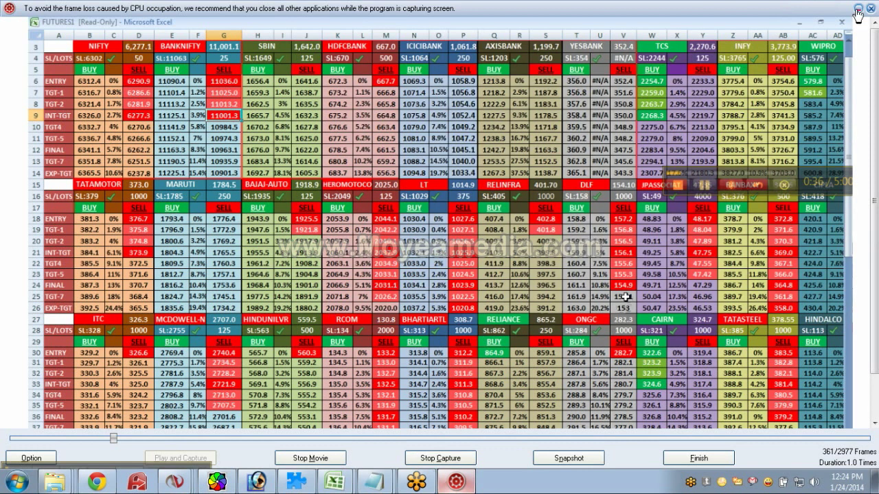
pyautogui.click(857, 9)
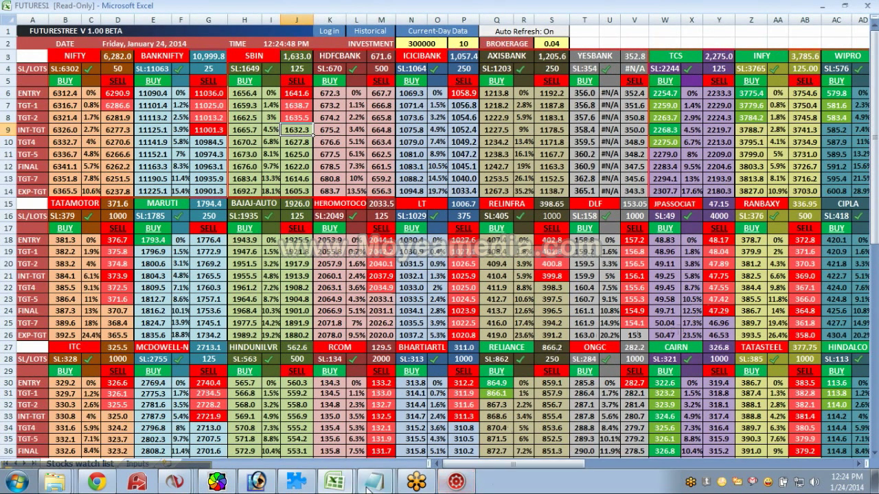
pyautogui.click(216, 481)
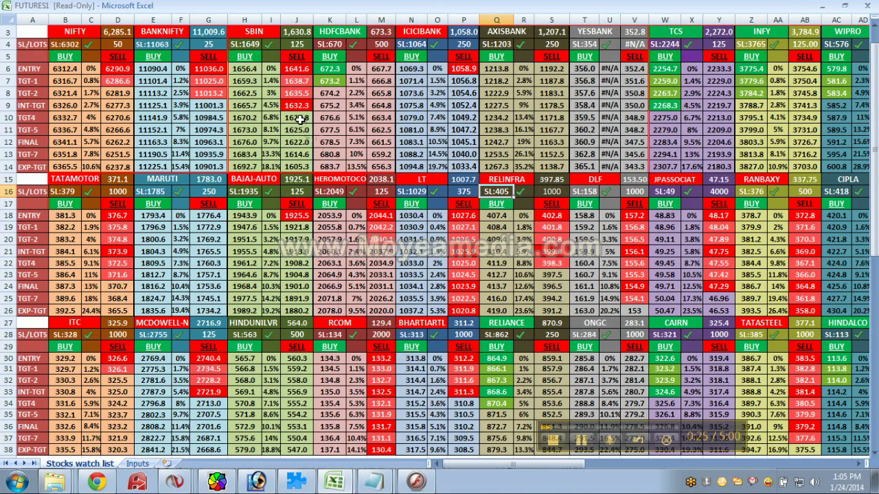
# Point out SBIN's TGT4, sell entry 1641.6 and current price, then RELINFRA's entry 402.8 and price 398.05.
pyautogui.click(302, 120)
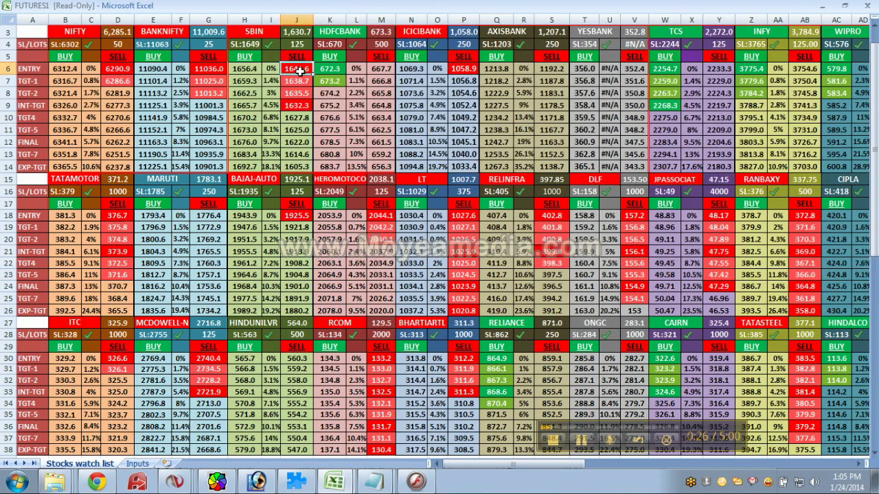
pyautogui.click(299, 70)
pyautogui.click(294, 33)
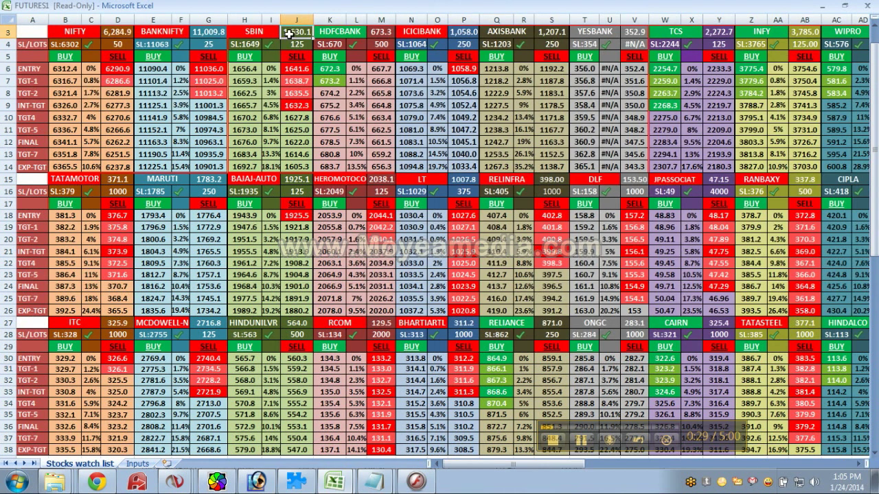
pyautogui.click(297, 118)
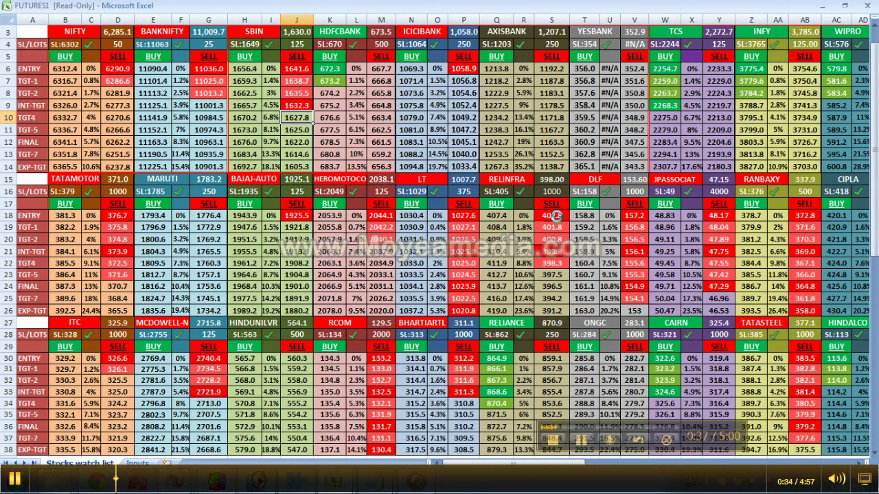
pyautogui.click(556, 215)
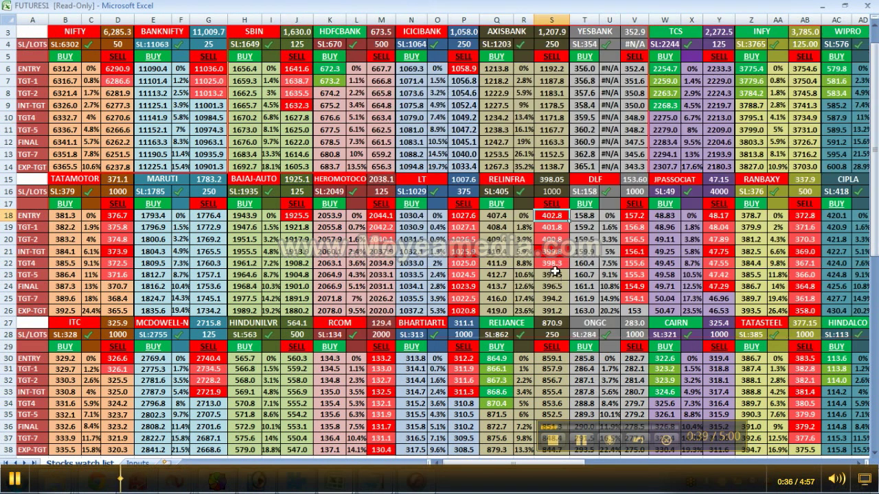
pyautogui.click(556, 179)
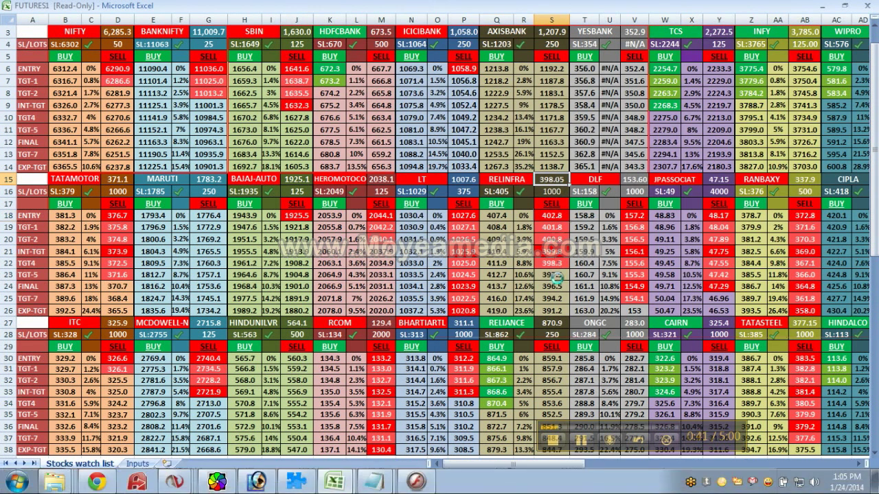
# Point out HINDALCO's buy entry and TGT-2, LT's TGT4, INFY's TGT4 3795.1 and WIPRO's TGT4 587.9.
pyautogui.click(836, 356)
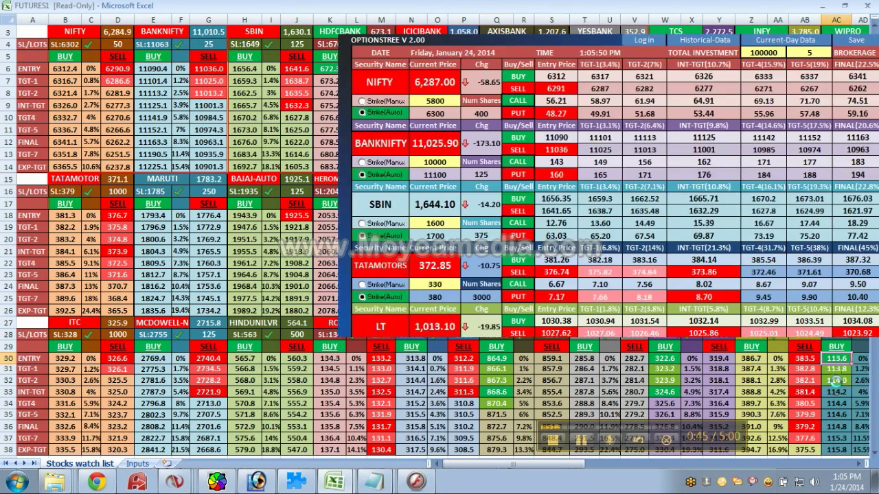
pyautogui.click(836, 380)
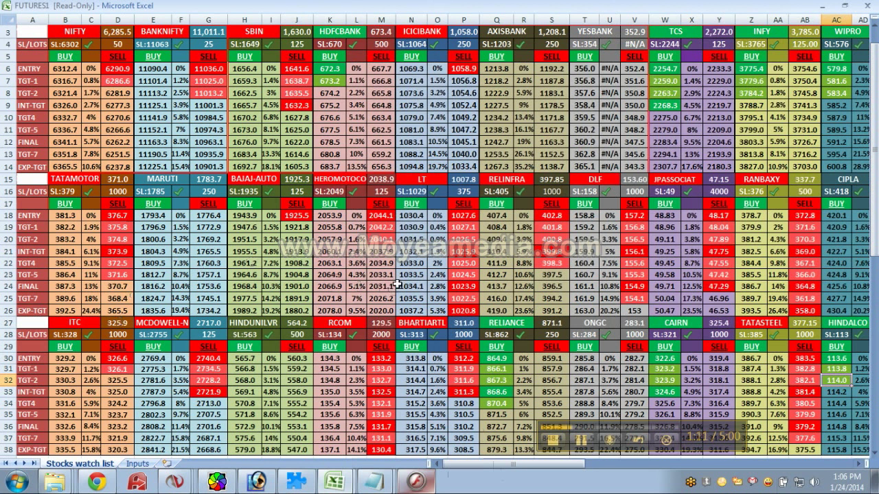
pyautogui.click(405, 262)
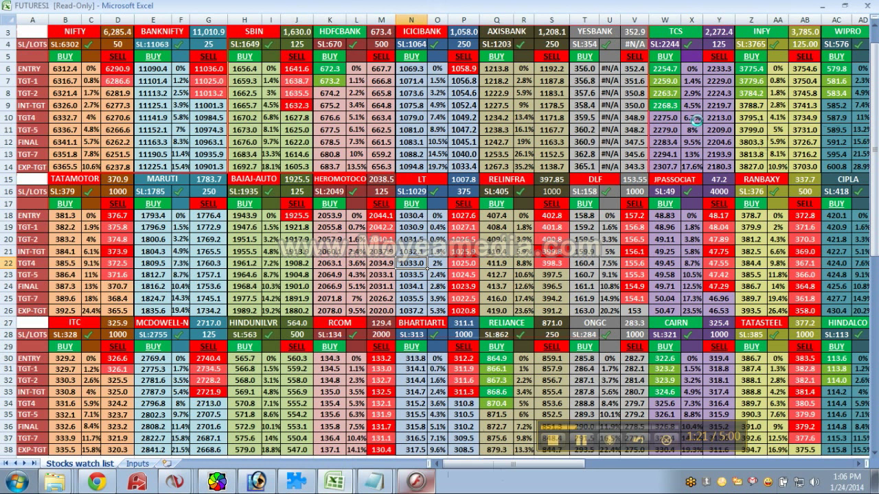
pyautogui.click(763, 116)
pyautogui.click(836, 117)
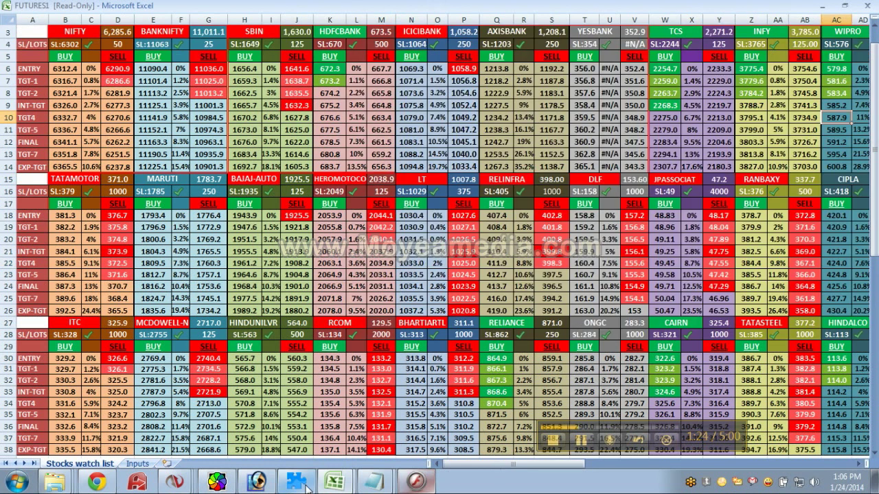
# Open the TCS1 10-minute chart in NinjaTrader and scroll to its latest bars.
pyautogui.rightClick(175, 482)
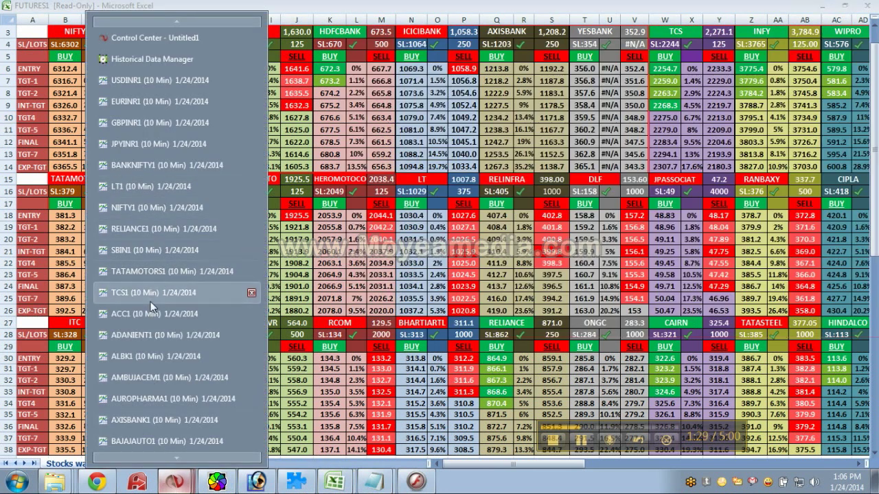
pyautogui.click(154, 293)
pyautogui.scroll(-5, 470, 245)
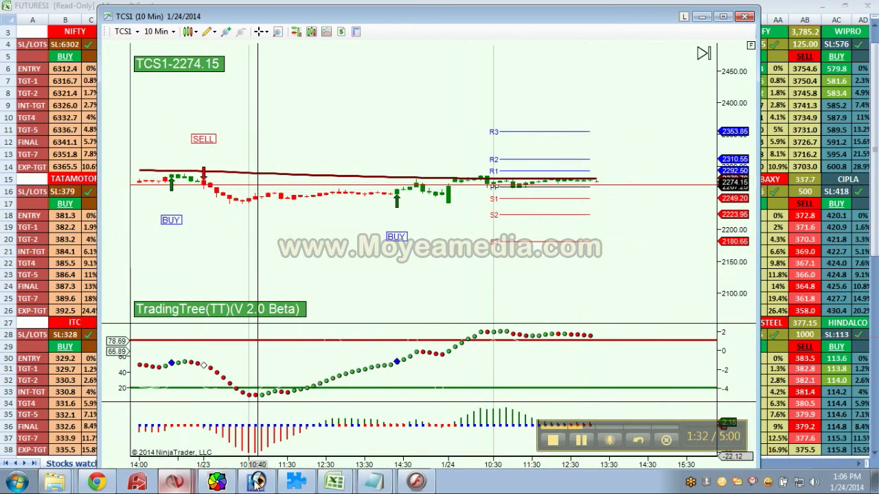
# Open the INFY1 chart and switch it to 30-minute bars.
pyautogui.click(175, 484)
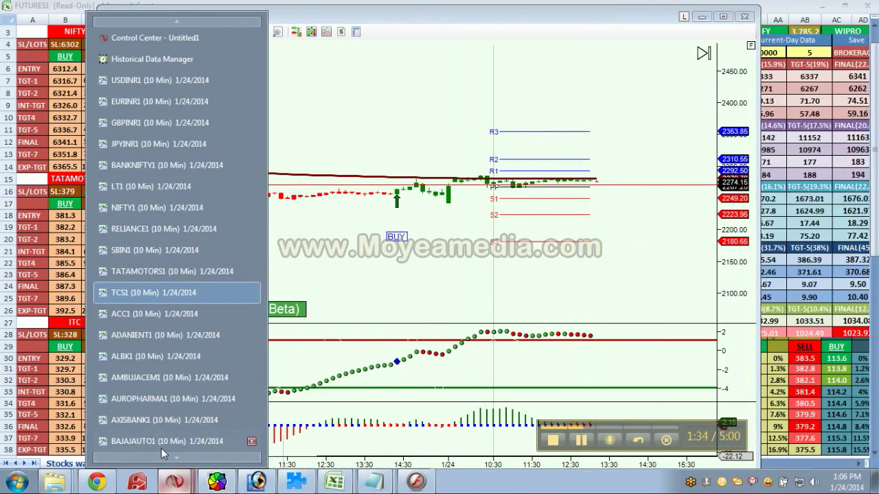
pyautogui.scroll(-3, 162, 449)
pyautogui.scroll(-3, 163, 466)
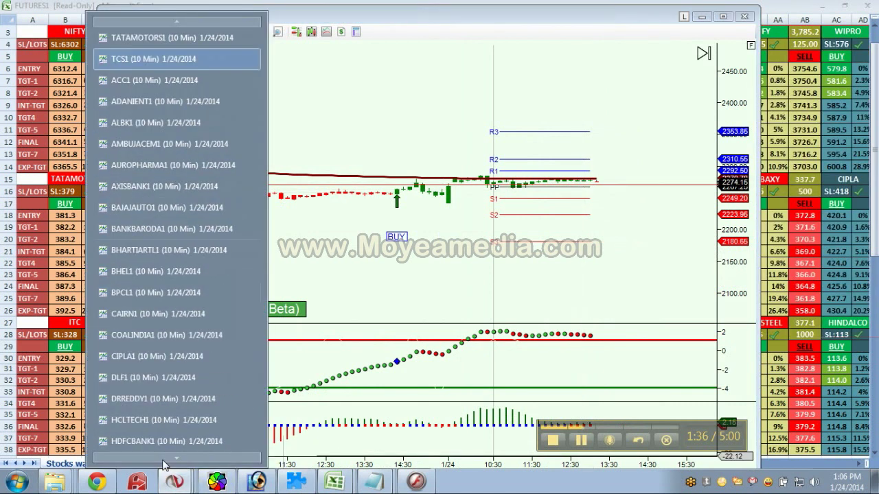
pyautogui.scroll(-9, 163, 465)
pyautogui.scroll(-2, 162, 465)
pyautogui.click(251, 357)
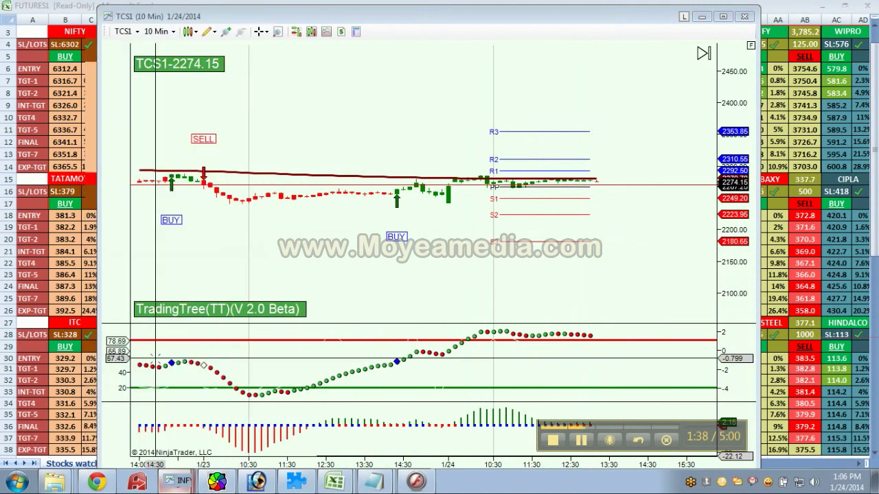
pyautogui.scroll(-5, 565, 184)
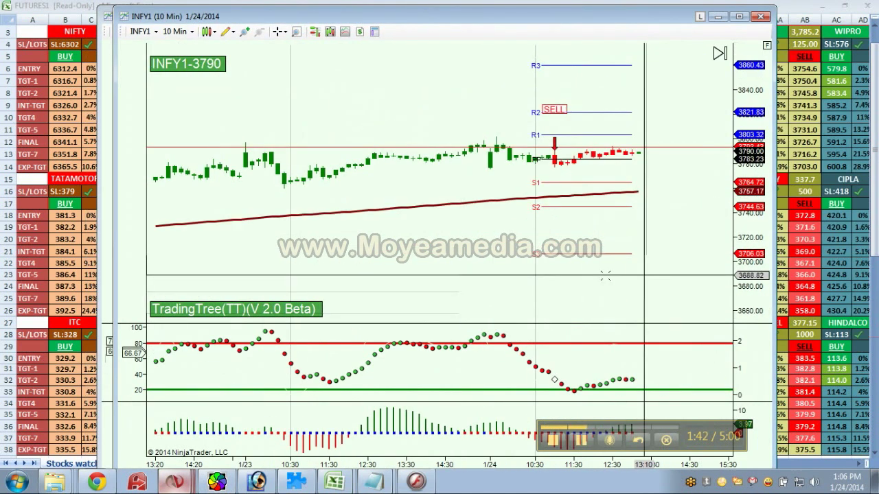
pyautogui.scroll(-2, 513, 246)
pyautogui.click(174, 31)
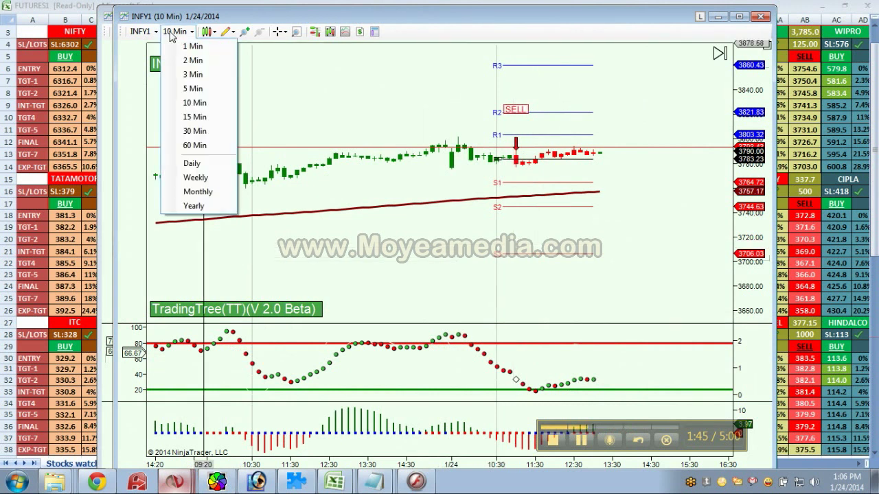
pyautogui.click(203, 140)
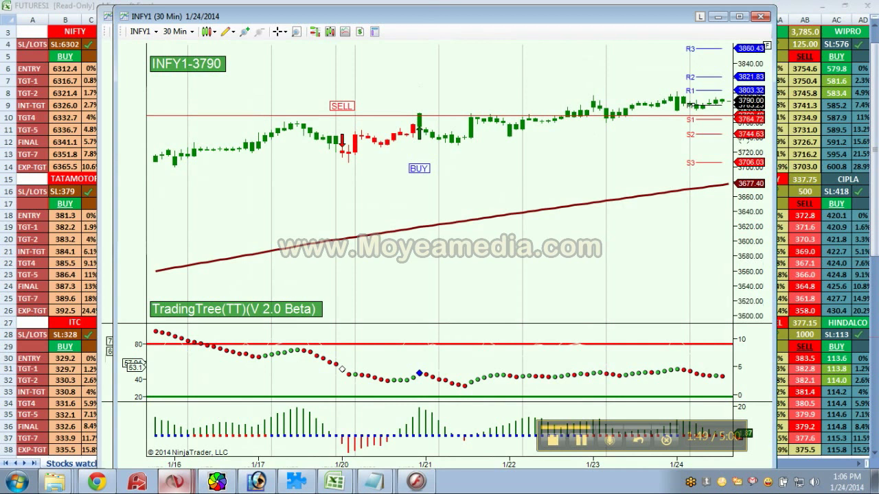
# Minimize the INFY1 and TCS1 charts to reveal the Excel watch list.
pyautogui.scroll(-3, 439, 206)
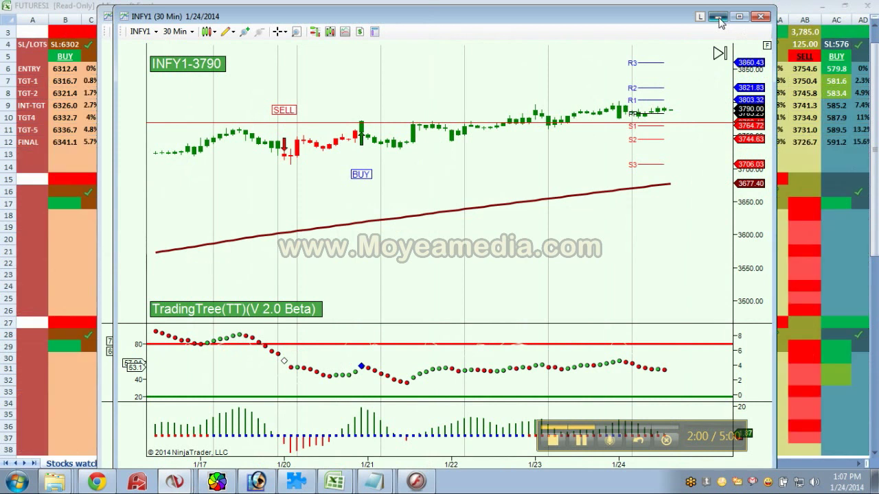
pyautogui.click(718, 18)
pyautogui.click(704, 17)
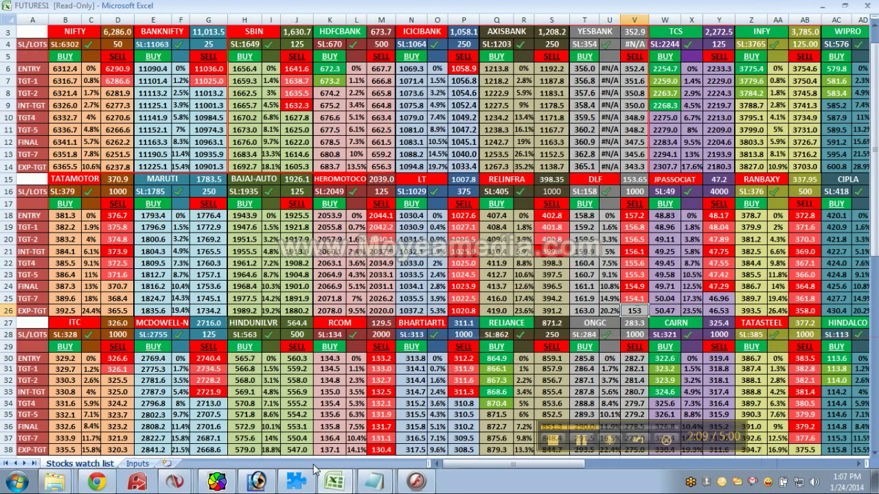
pyautogui.moveTo(208, 484)
pyautogui.rightClick(175, 482)
pyautogui.scroll(-5, 175, 453)
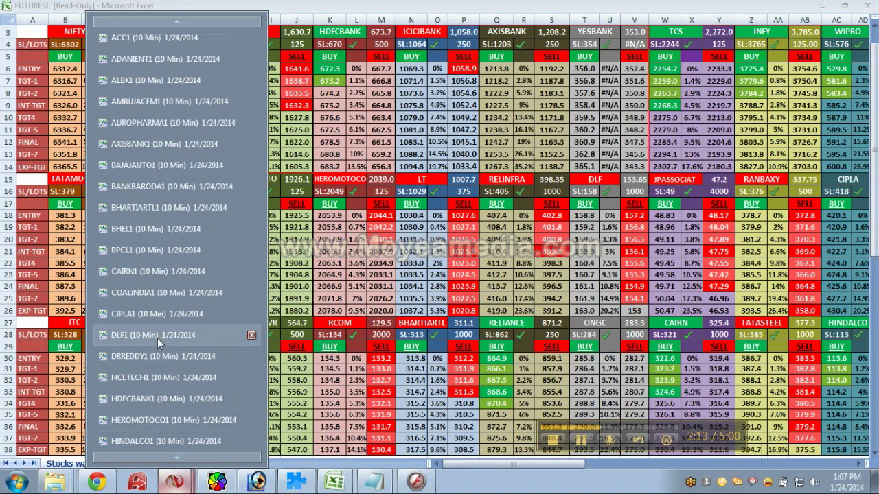
pyautogui.click(158, 338)
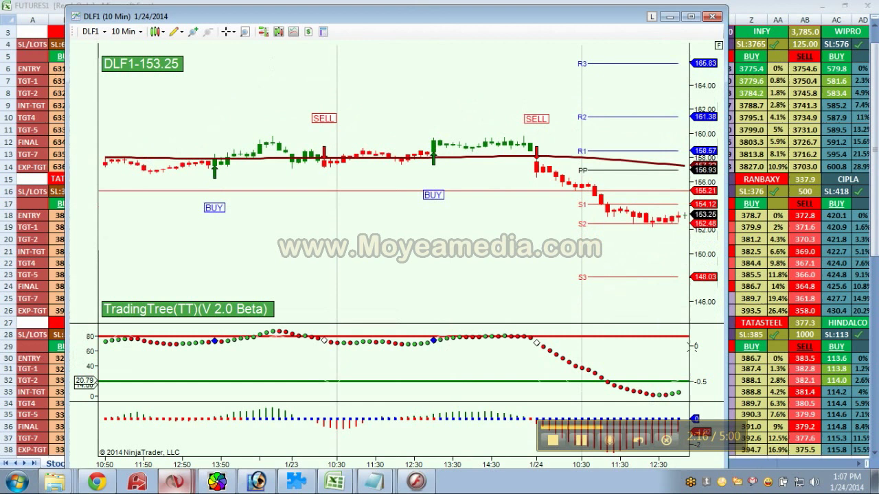
pyautogui.moveTo(657, 285); pyautogui.dragTo(599, 275)
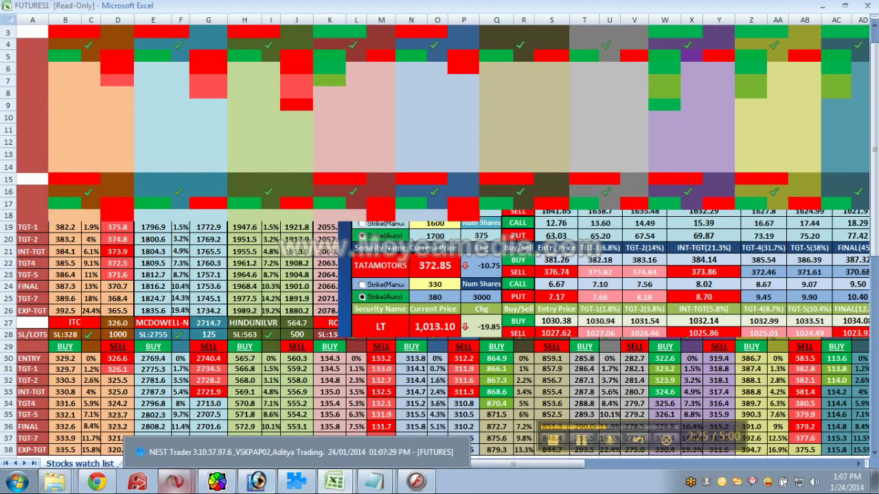
pyautogui.moveTo(225, 474)
pyautogui.moveTo(175, 480)
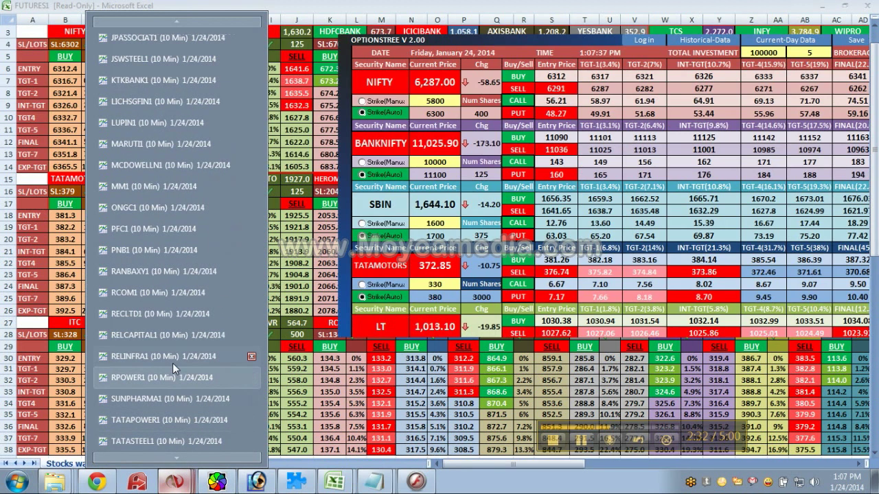
pyautogui.click(172, 363)
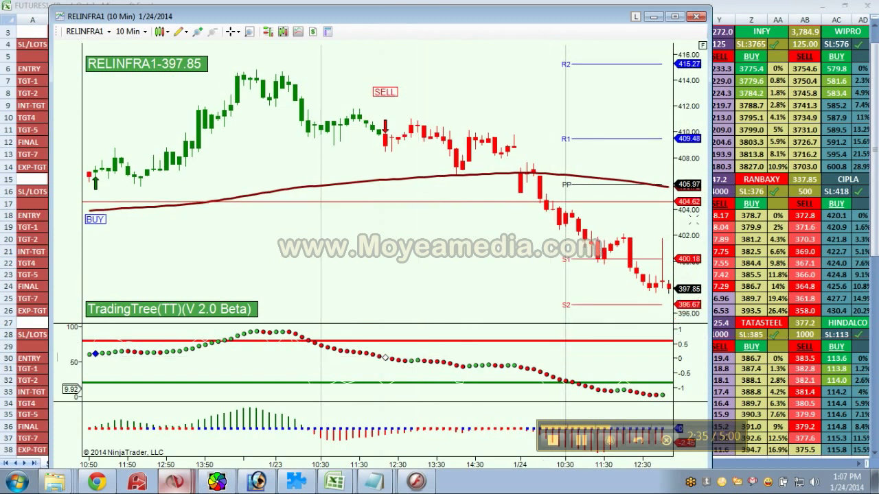
pyautogui.scroll(-2, 594, 276)
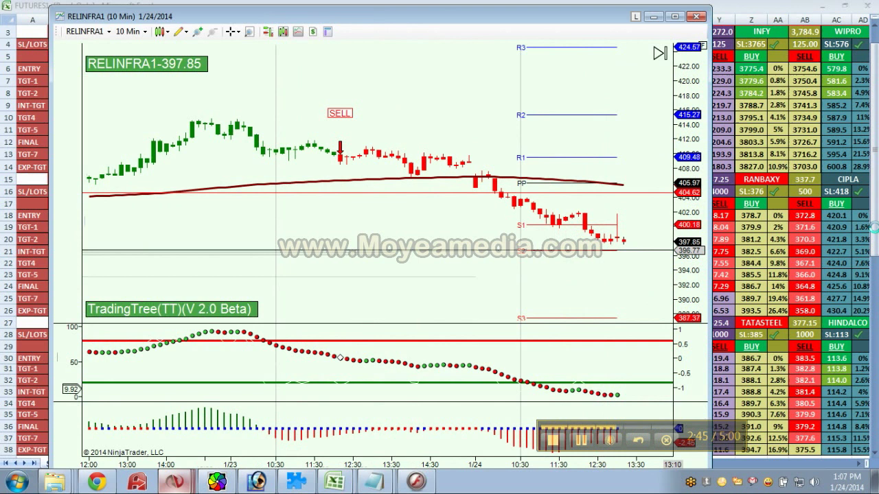
pyautogui.hotkey('alt', 'Tab')
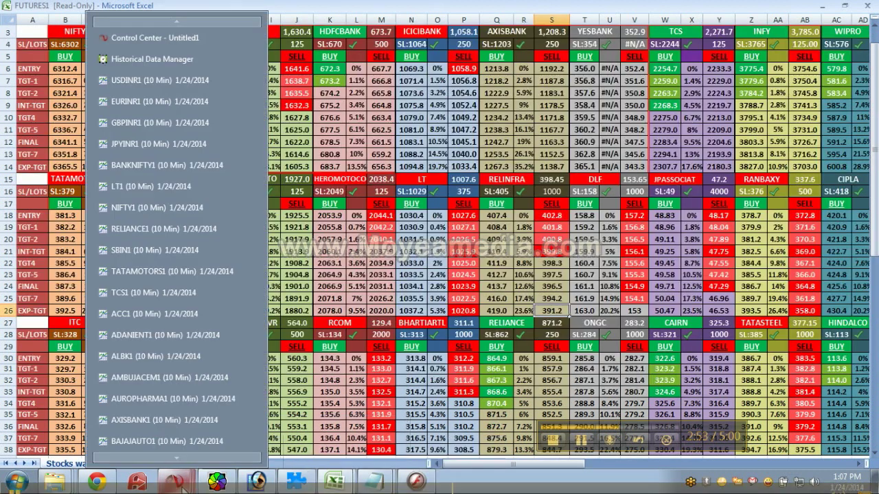
# View the latest RELIANCE1 10-minute bars, then return to the OPTIONSTREE sheet.
pyautogui.click(172, 230)
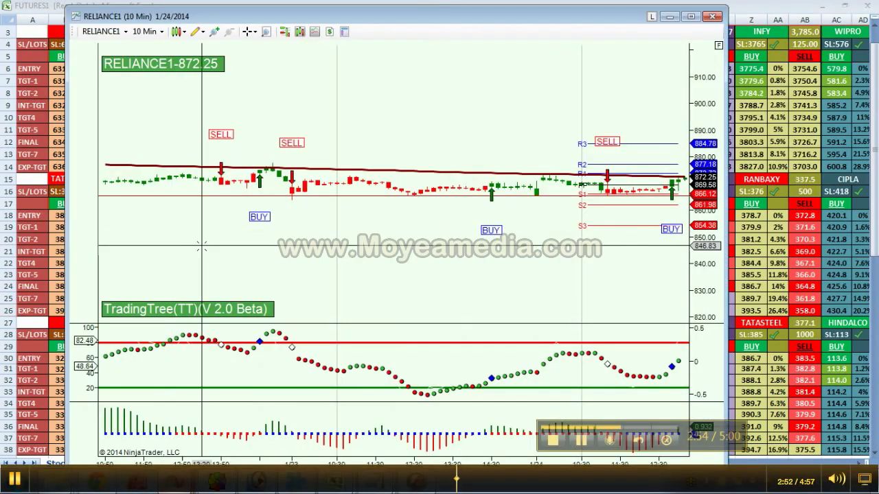
pyautogui.scroll(-5, 365, 254)
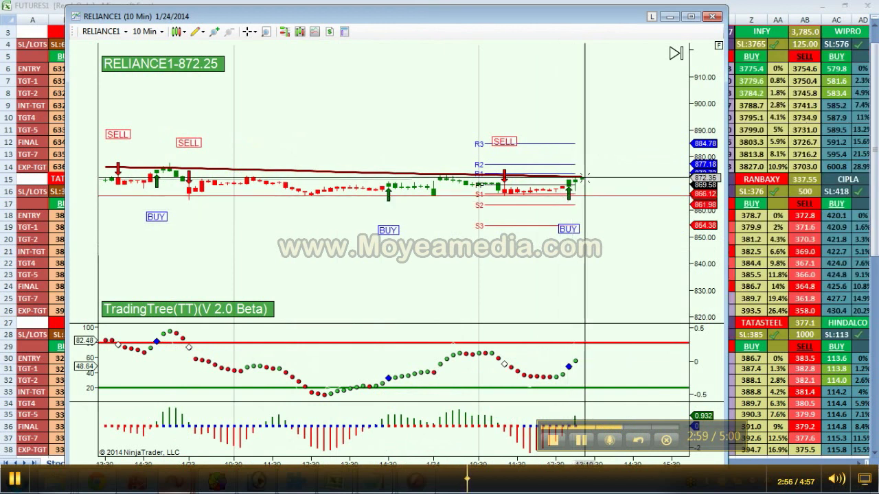
pyautogui.click(869, 179)
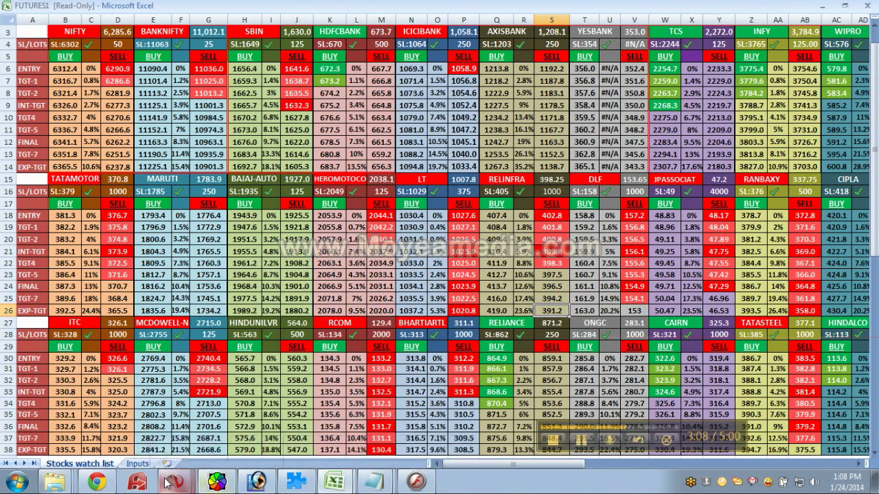
# Look over the NIFTY1 10-minute chart's latest bars, then Alt+Tab back to the watch list sheet.
pyautogui.click(167, 482)
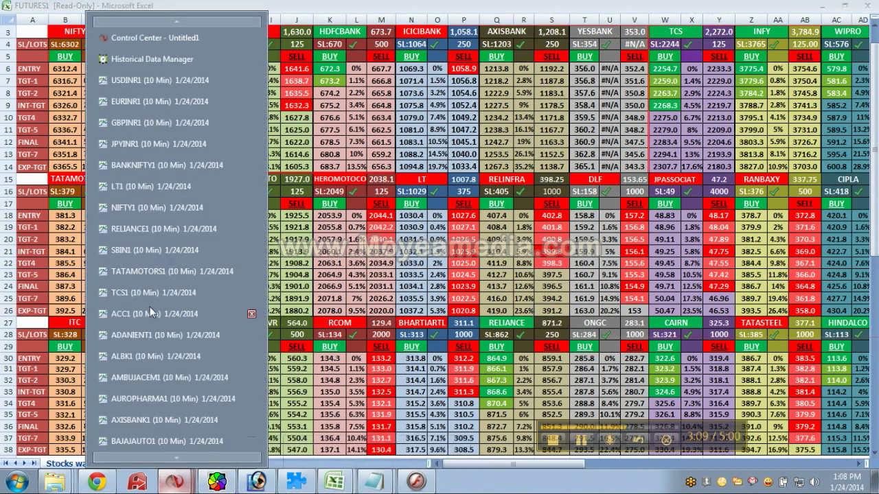
pyautogui.click(153, 201)
pyautogui.scroll(-3, 601, 297)
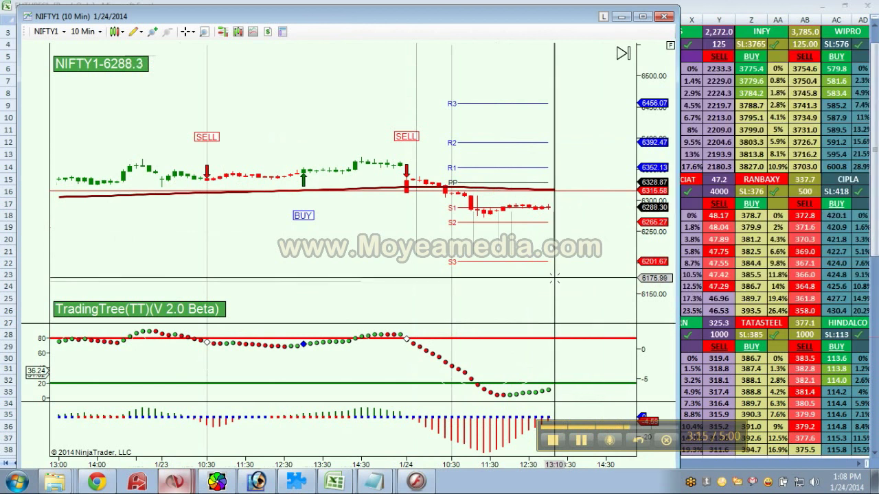
pyautogui.hotkey('alt', 'Tab')
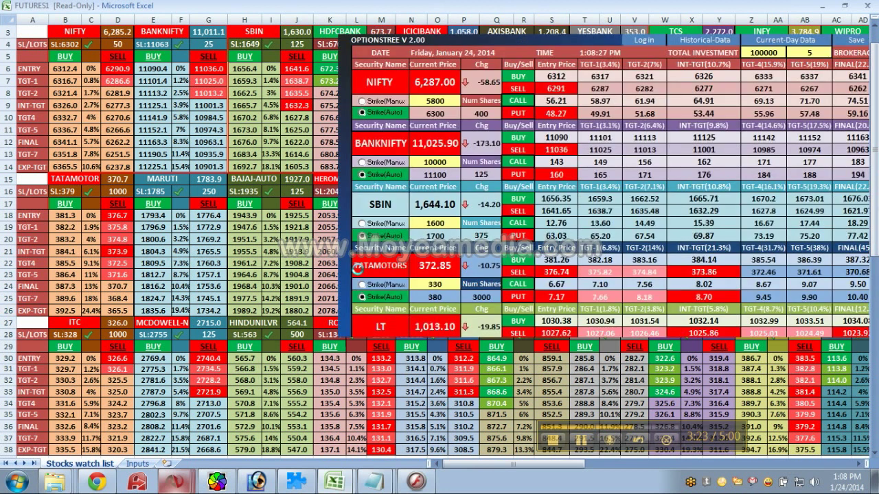
# Switch to the OptionsTree workbook, select the TATAMOTORS and SBIN I15 targets, and scroll down from the DATE row.
pyautogui.moveTo(333, 484)
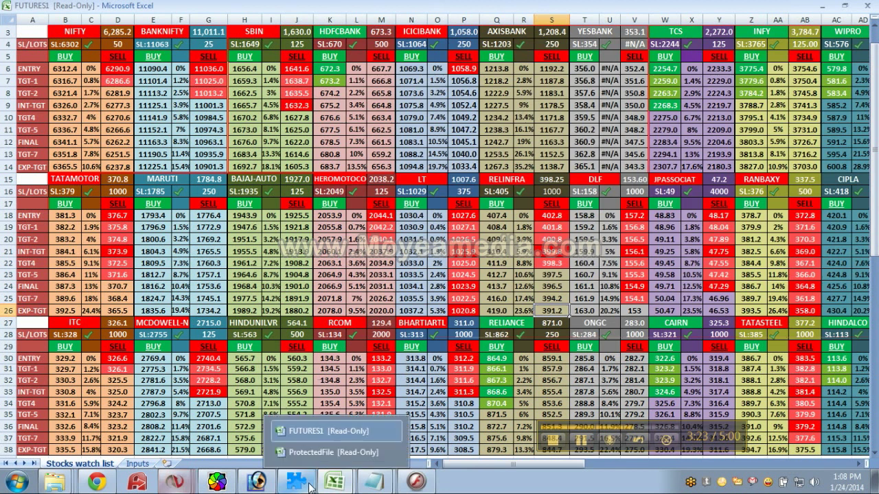
pyautogui.click(333, 452)
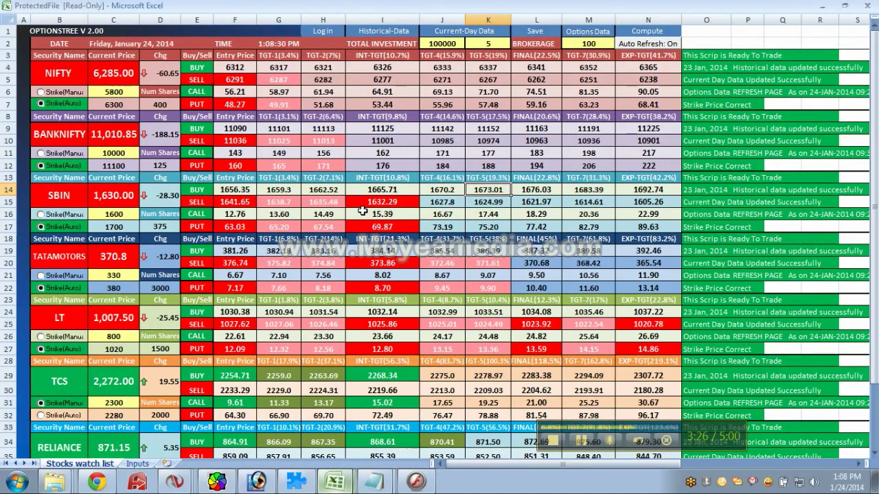
pyautogui.click(491, 265)
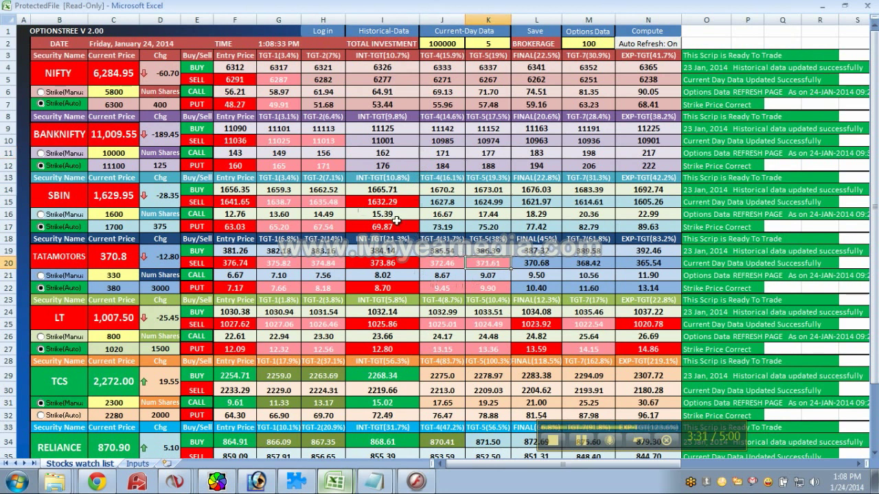
pyautogui.click(374, 201)
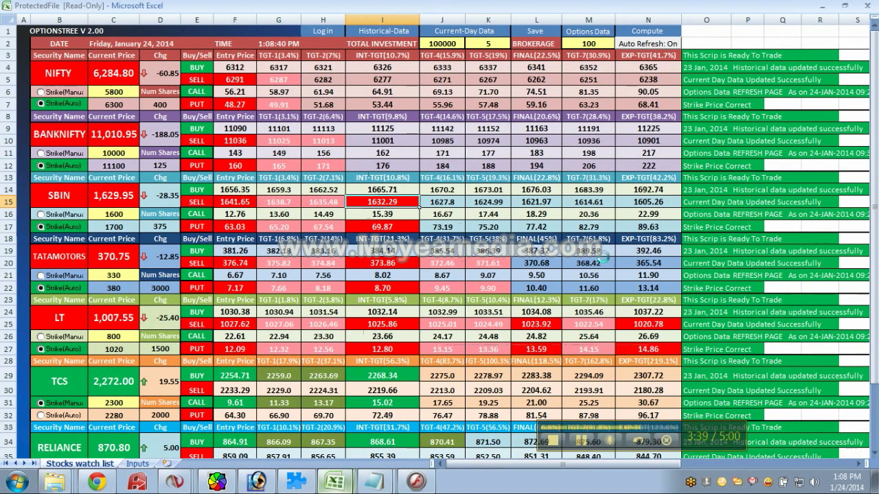
pyautogui.click(875, 456)
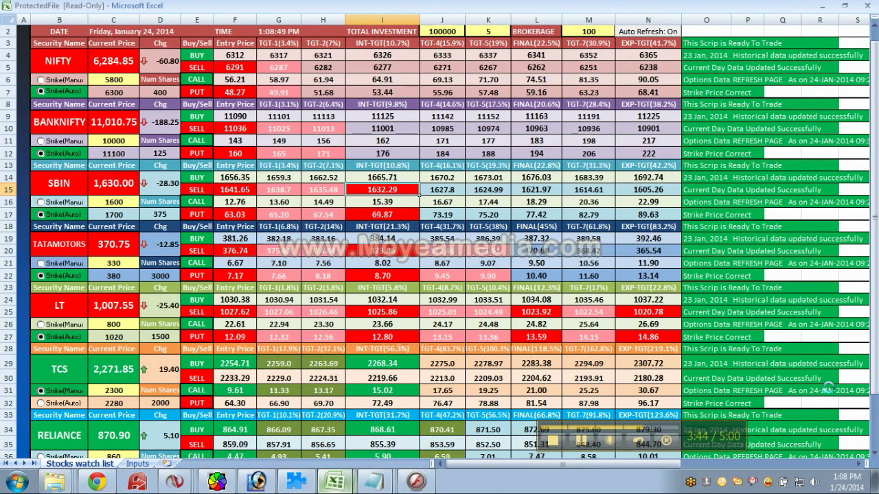
# Paste the OptionsTree screenshot into a new Photoshop document.
pyautogui.click(256, 483)
pyautogui.hotkey('ctrl', 'n')
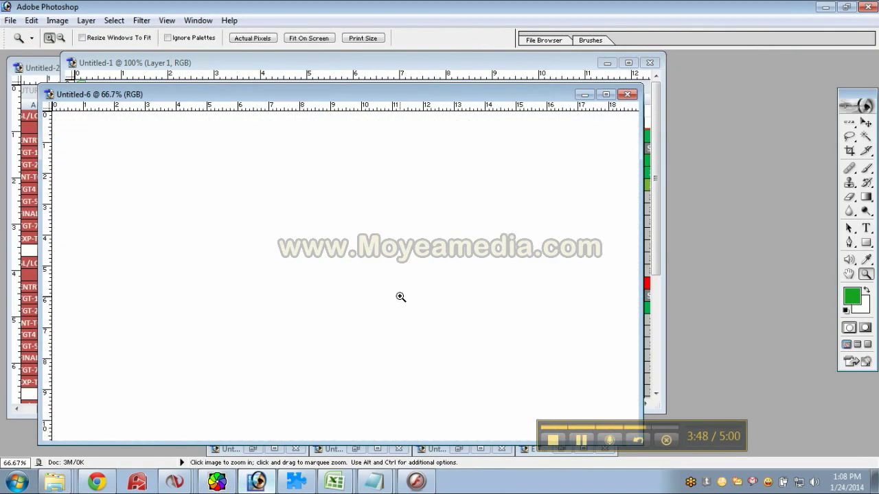
pyautogui.hotkey('ctrl', 'v')
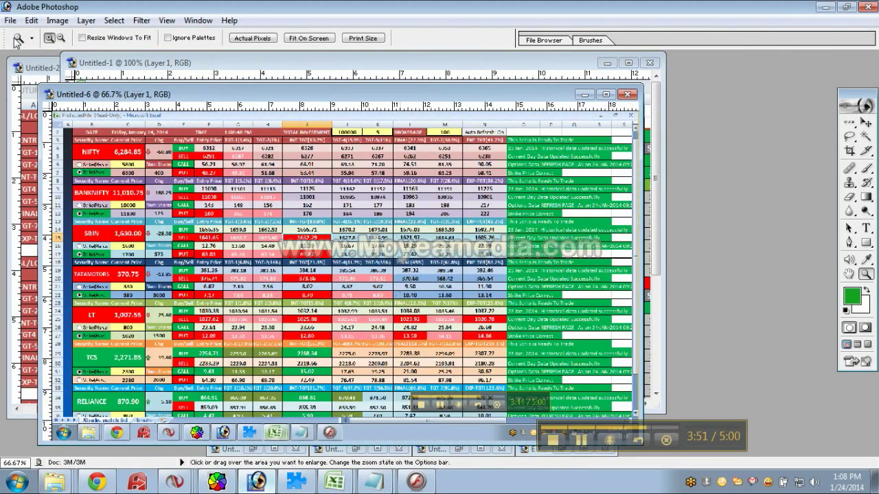
# Save the image for web as a medium-quality JPEG named '11,010.7' on the Desktop.
pyautogui.click(11, 21)
pyautogui.click(48, 154)
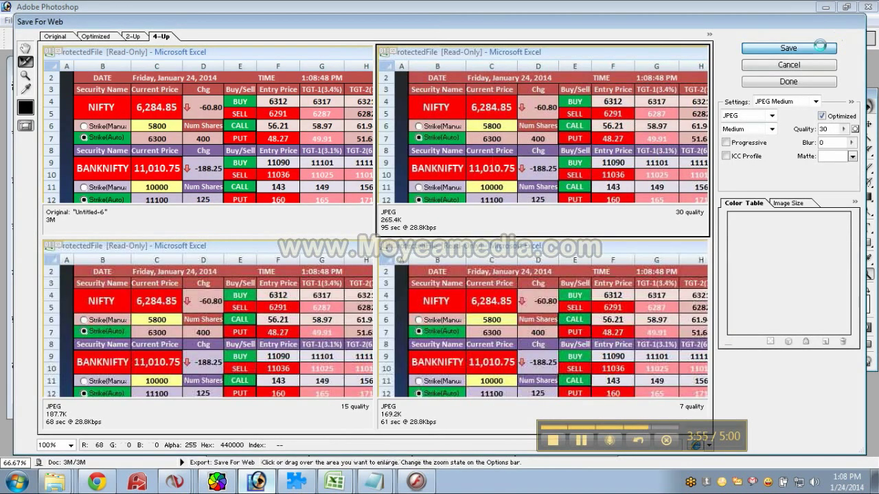
pyautogui.click(796, 46)
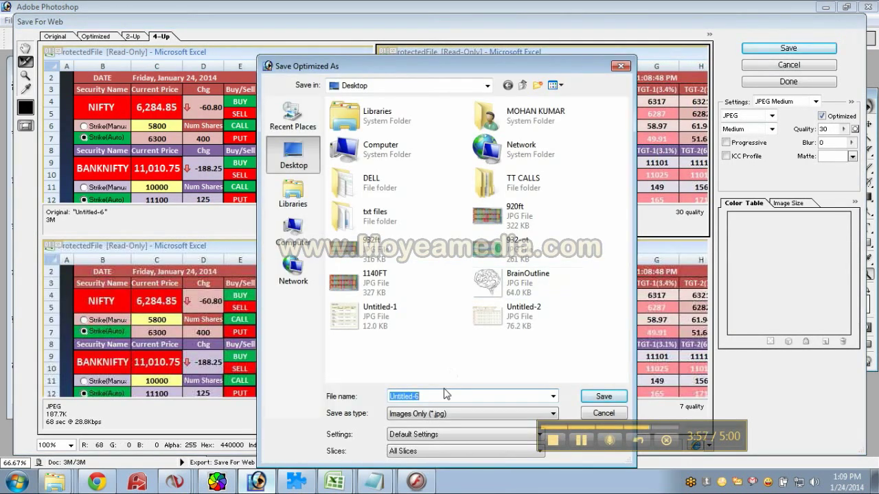
pyautogui.write('11,01')
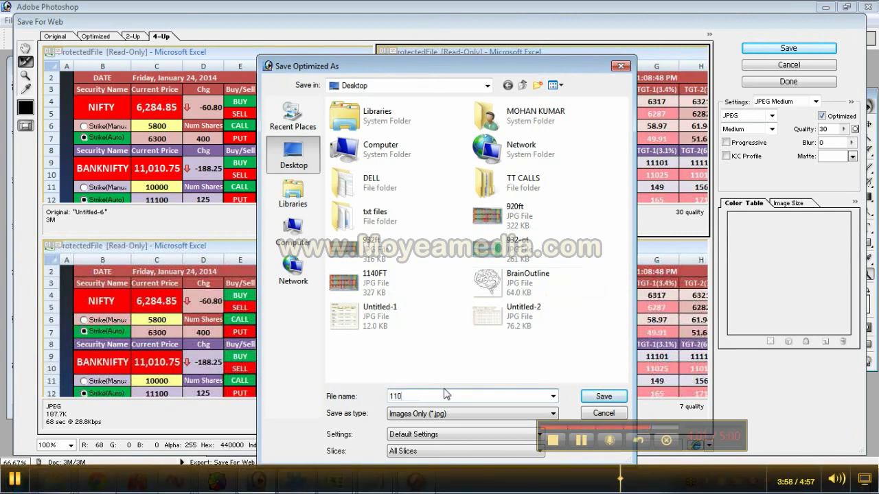
pyautogui.write('0.7')
pyautogui.press('Return')
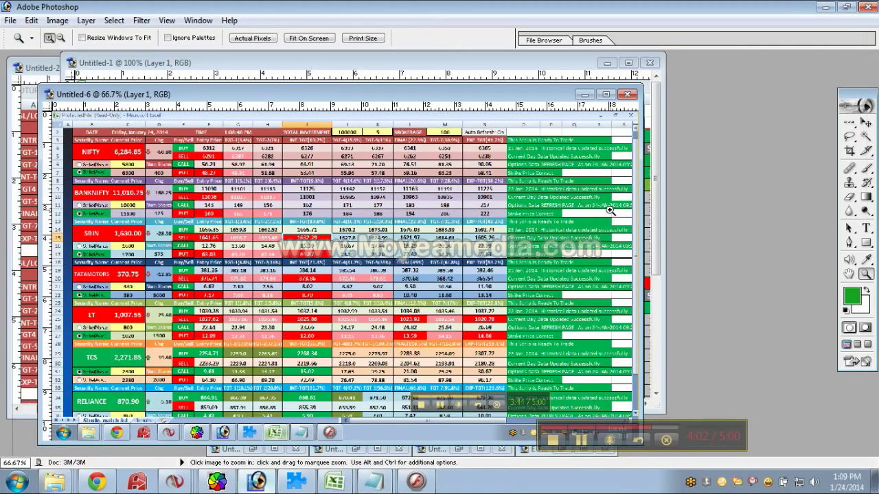
# Minimize Photoshop and begin a Facebook status reading 'OptionsTree at 1.10 PM,'.
pyautogui.click(829, 6)
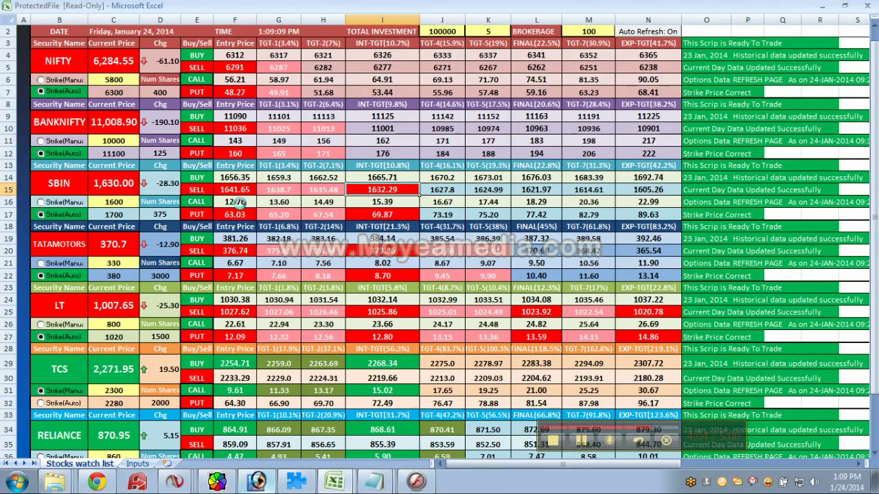
pyautogui.click(99, 483)
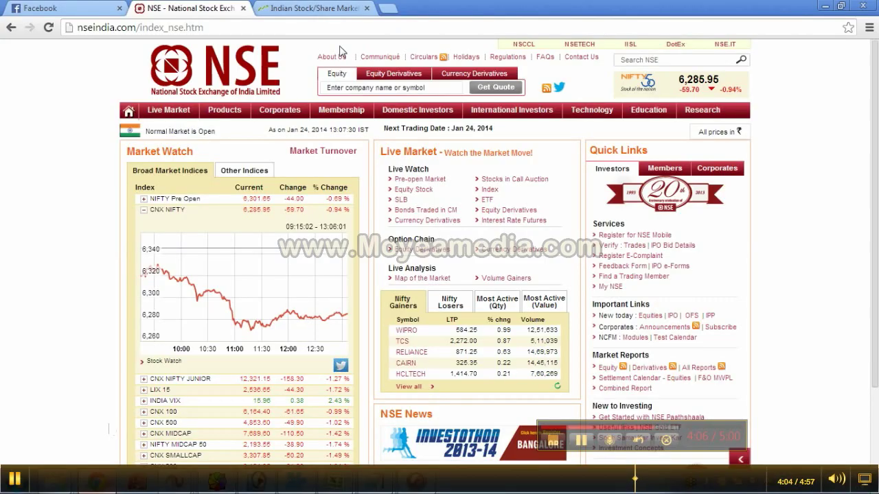
pyautogui.click(81, 7)
pyautogui.click(254, 105)
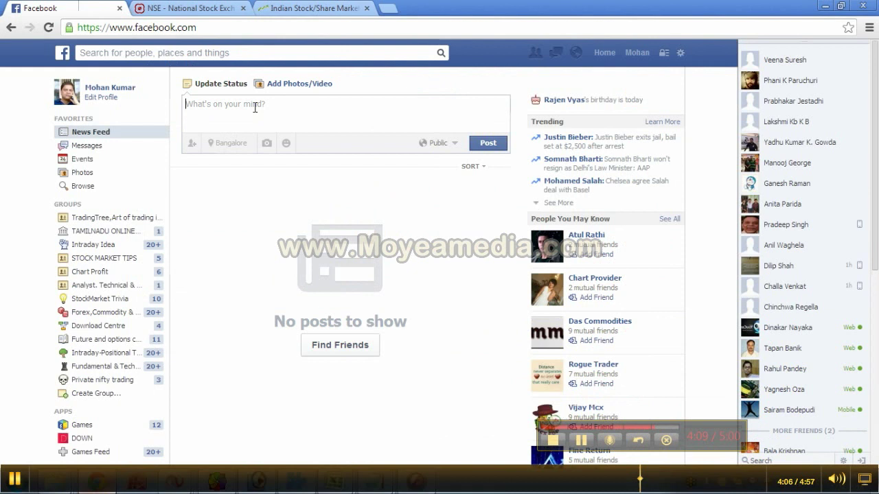
pyautogui.write('OptionsTree at 1.10 PM,')
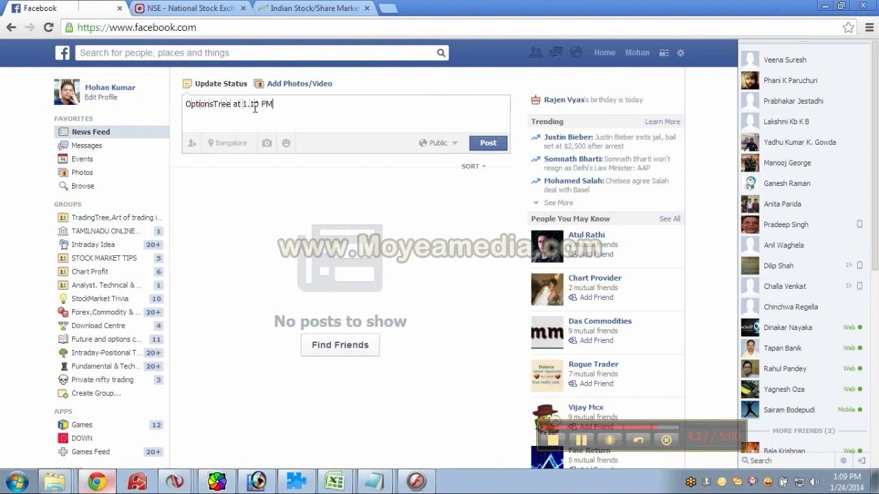
# Attach the Desktop image 110OT as a photo to the status draft.
pyautogui.click(267, 143)
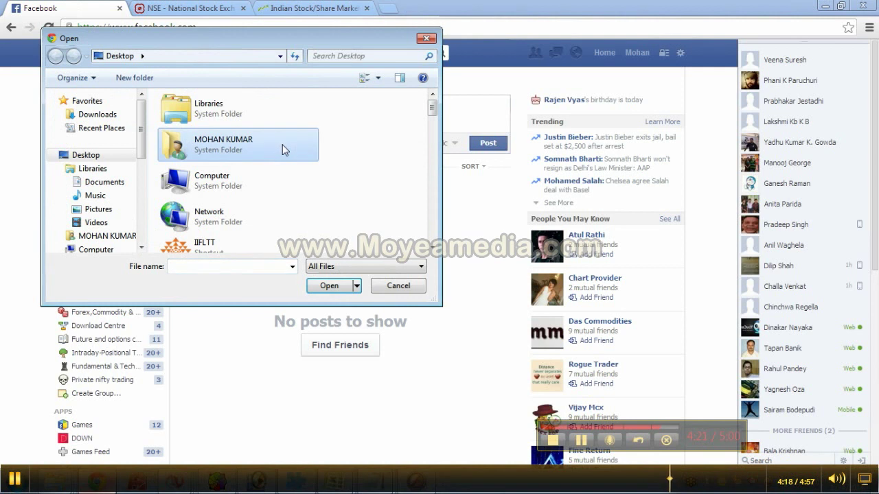
pyautogui.press('1')
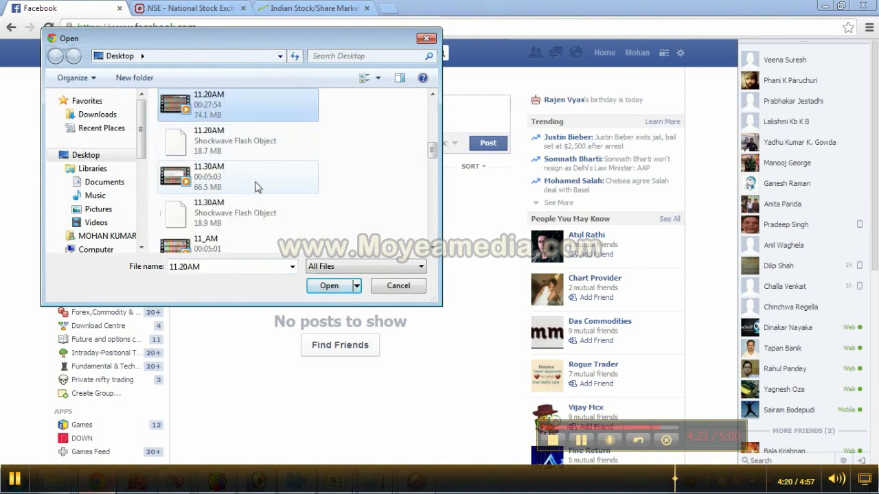
pyautogui.scroll(-5, 268, 213)
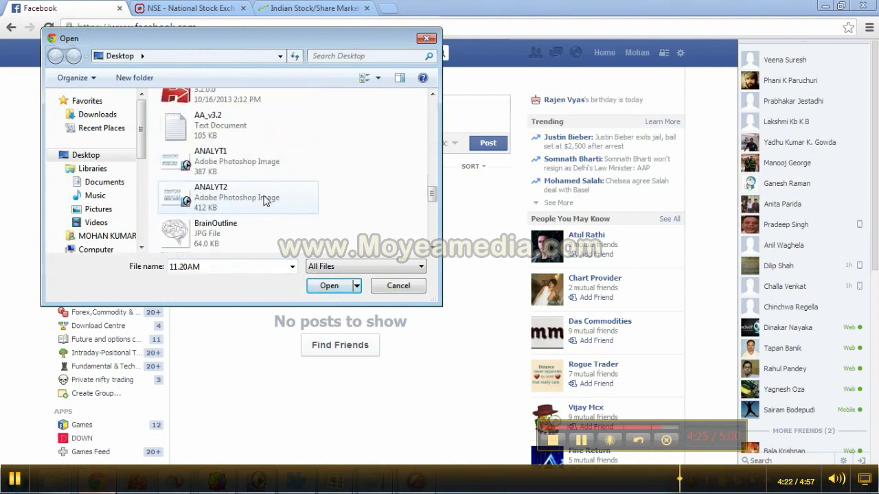
pyautogui.scroll(10, 266, 206)
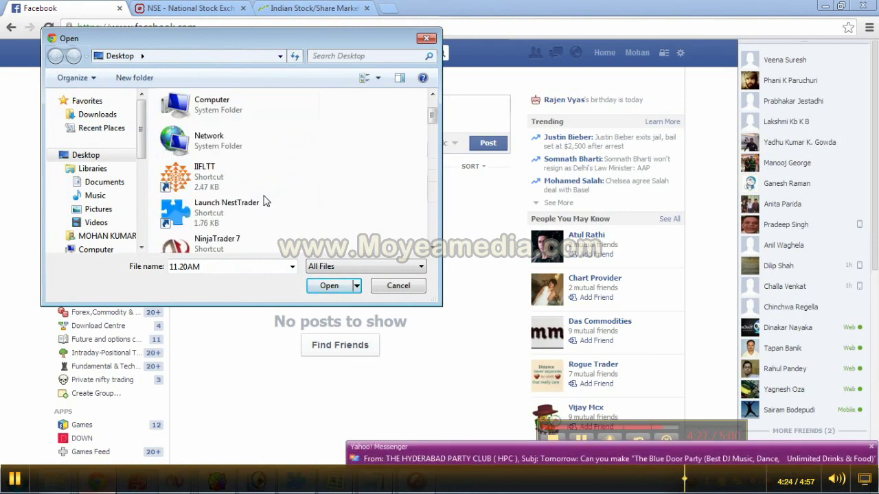
pyautogui.scroll(-2, 266, 200)
pyautogui.scroll(-2, 266, 200)
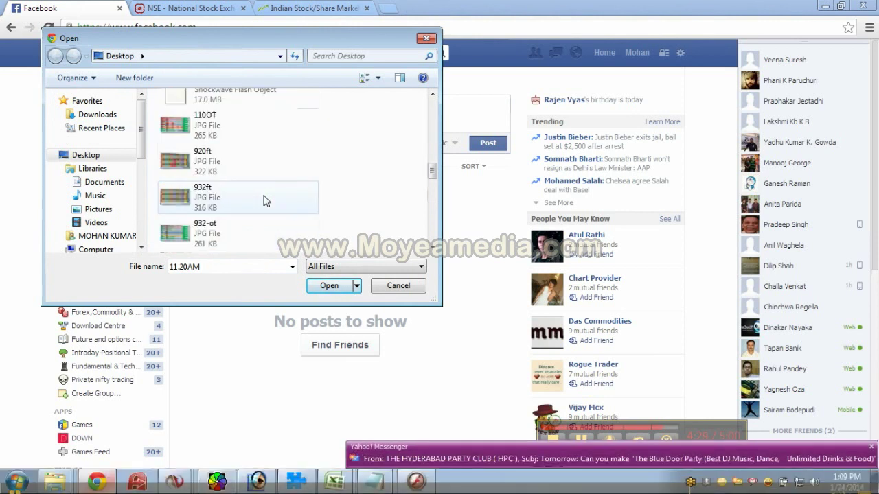
pyautogui.click(251, 136)
pyautogui.click(327, 286)
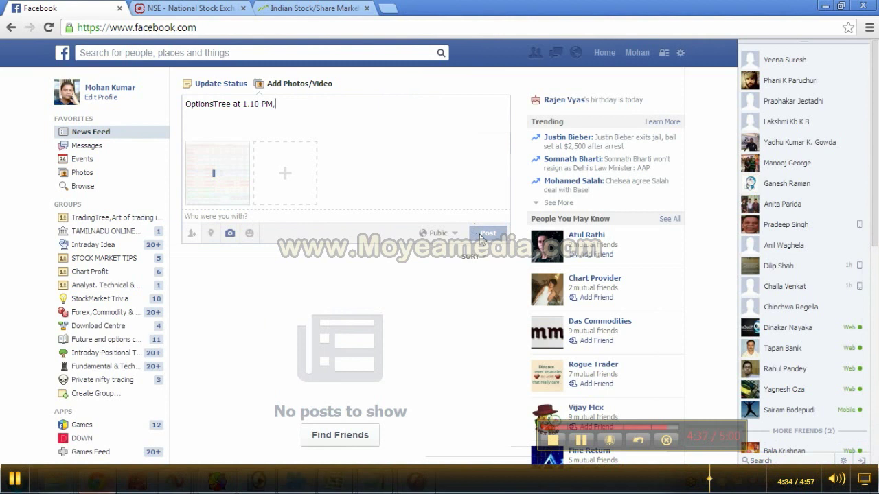
# Post the status with its photo and minimize Chrome back to the OptionsTree sheet.
pyautogui.click(481, 236)
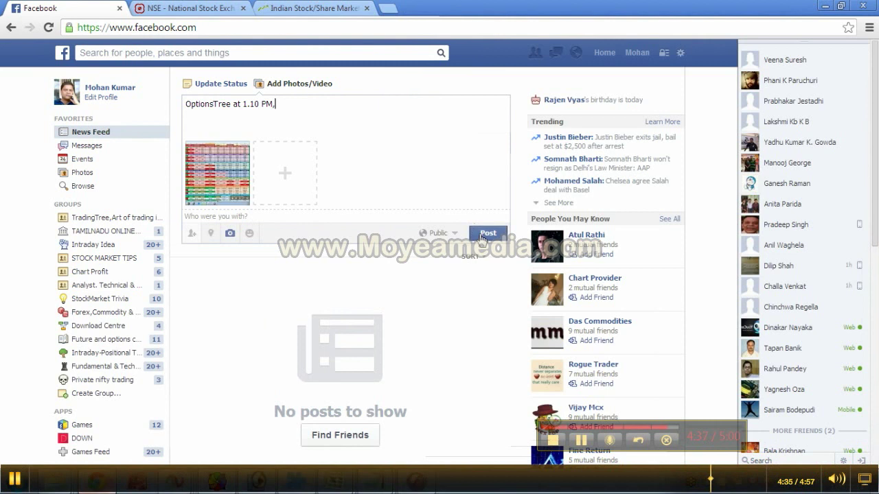
pyautogui.click(824, 7)
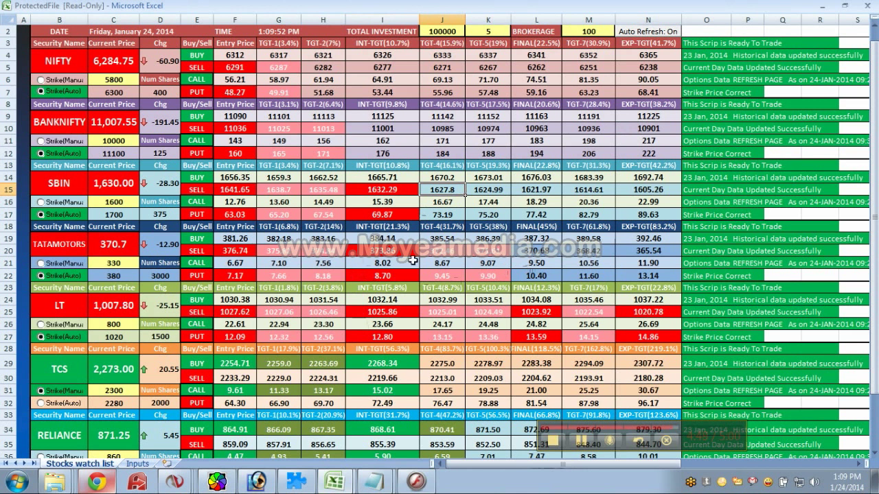
pyautogui.click(549, 252)
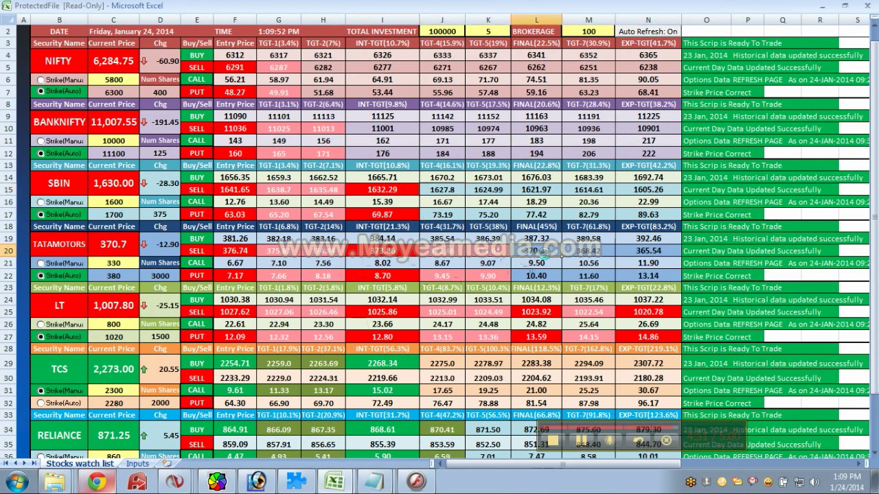